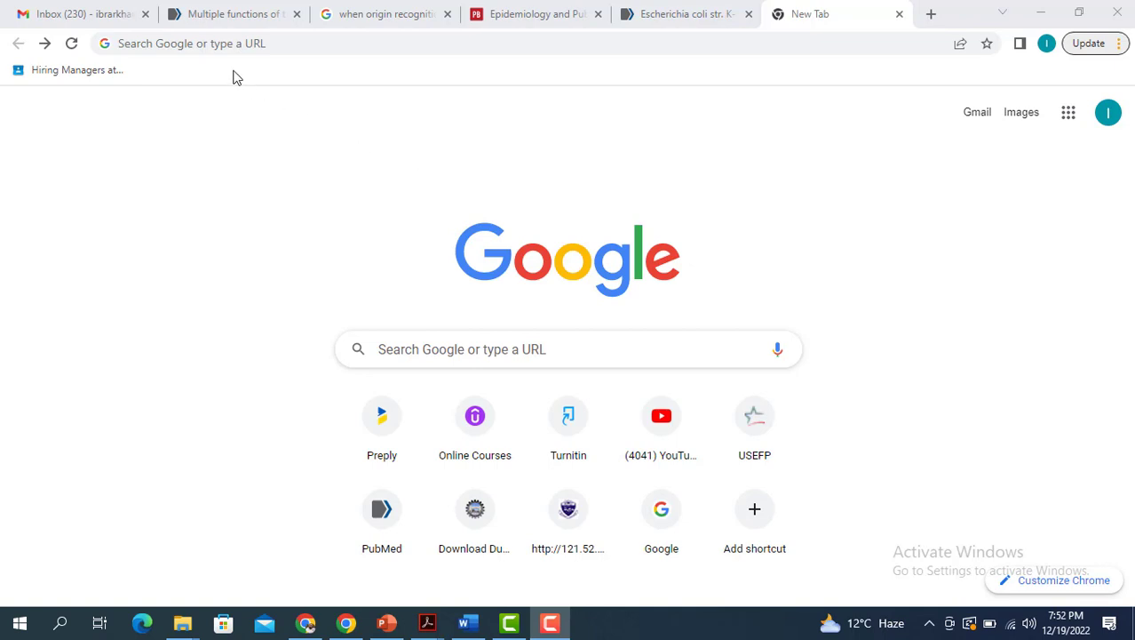
# Search Google for 'expasy' and open the Expasy: SIB Swiss Institute of Bioinformatics site.
pyautogui.click(189, 43)
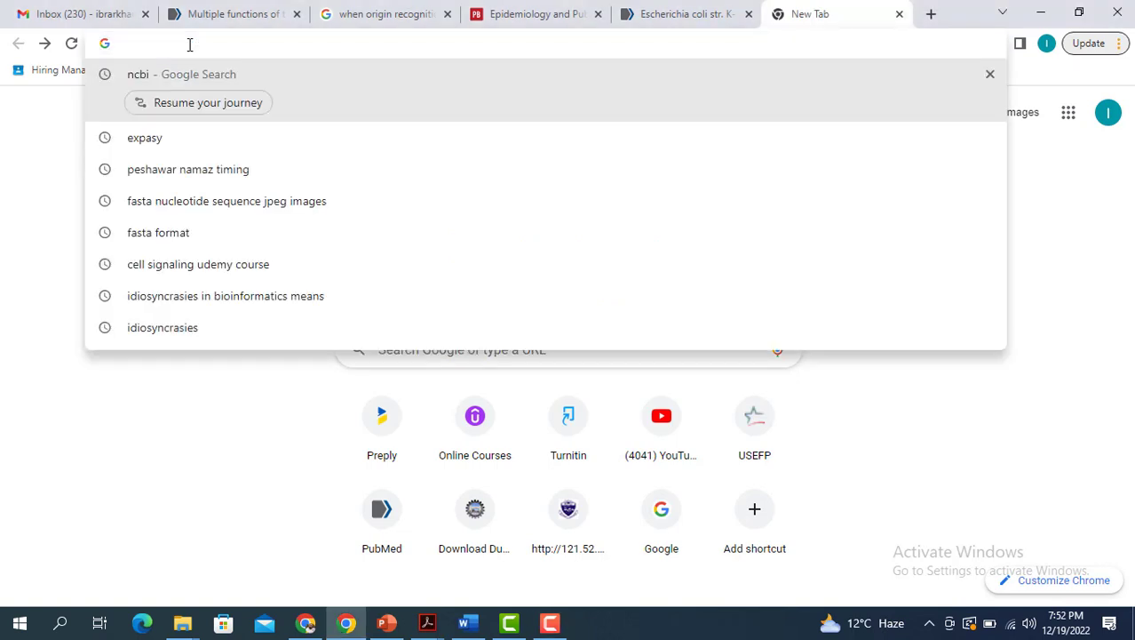
pyautogui.write('expasy')
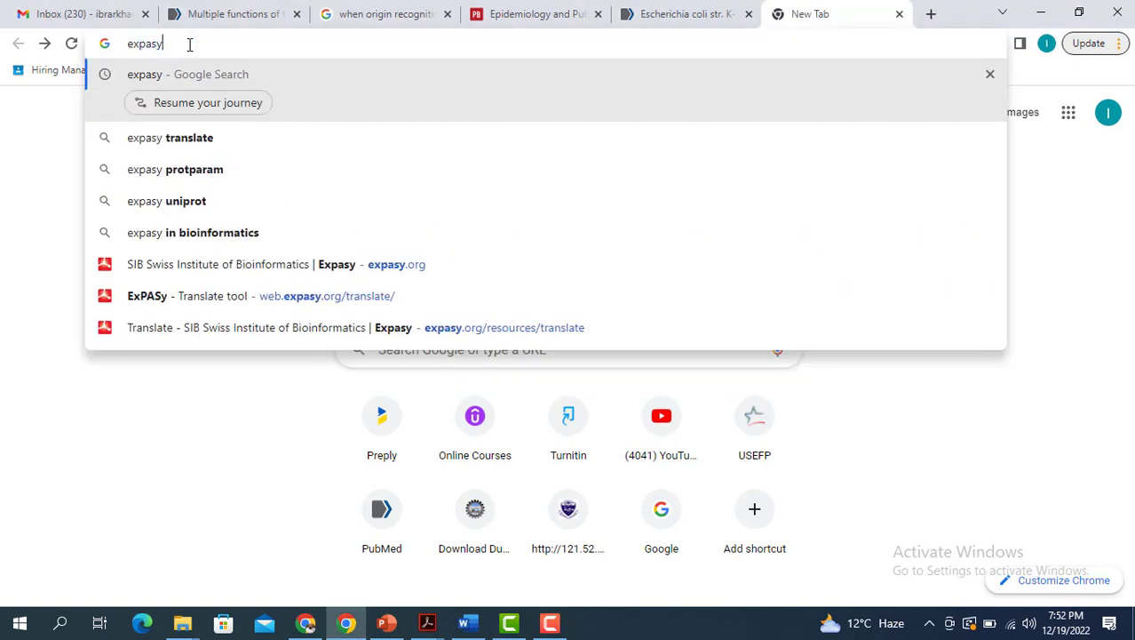
pyautogui.press('Return')
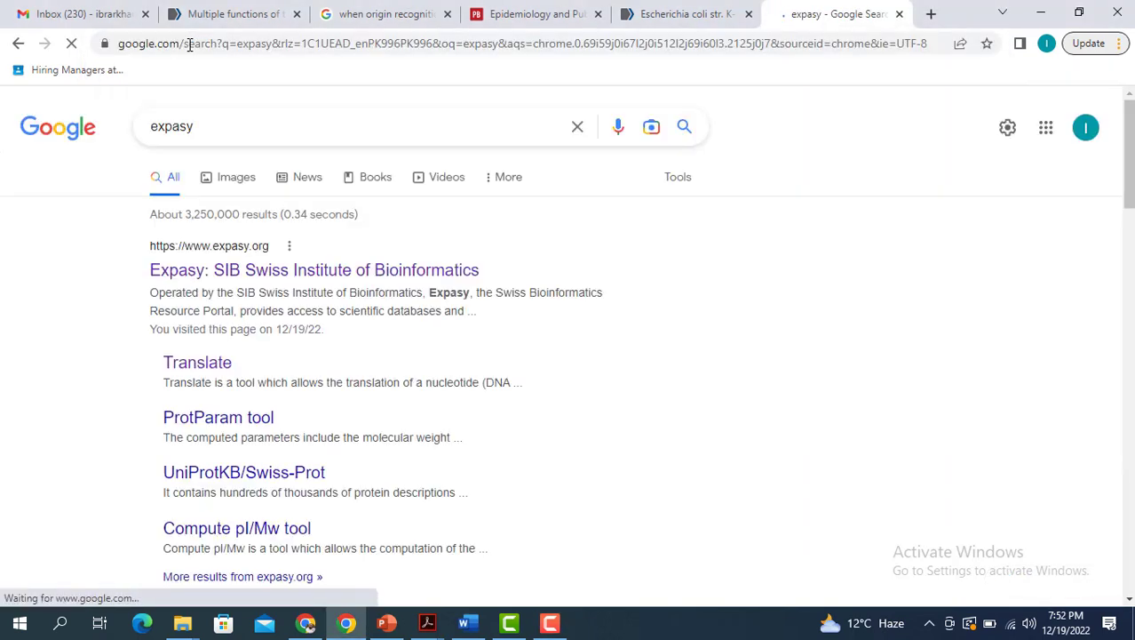
pyautogui.click(406, 275)
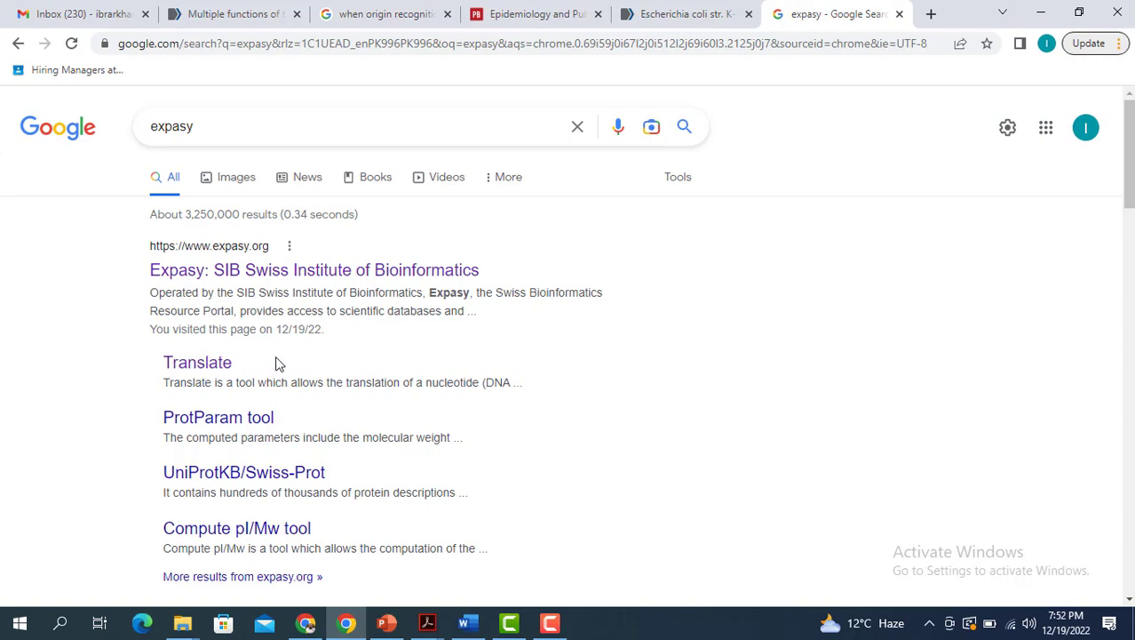
pyautogui.click(349, 271)
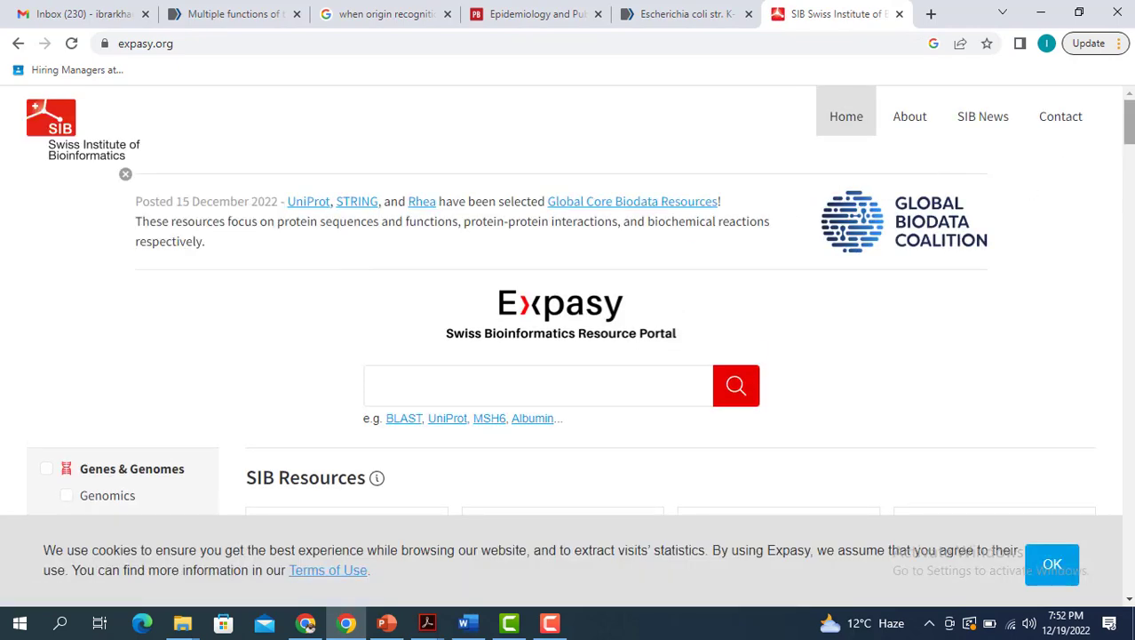
# Find 'translate' among the Expasy resources and open the Translate resource page.
pyautogui.moveTo(1132, 133); pyautogui.dragTo(1131, 164)
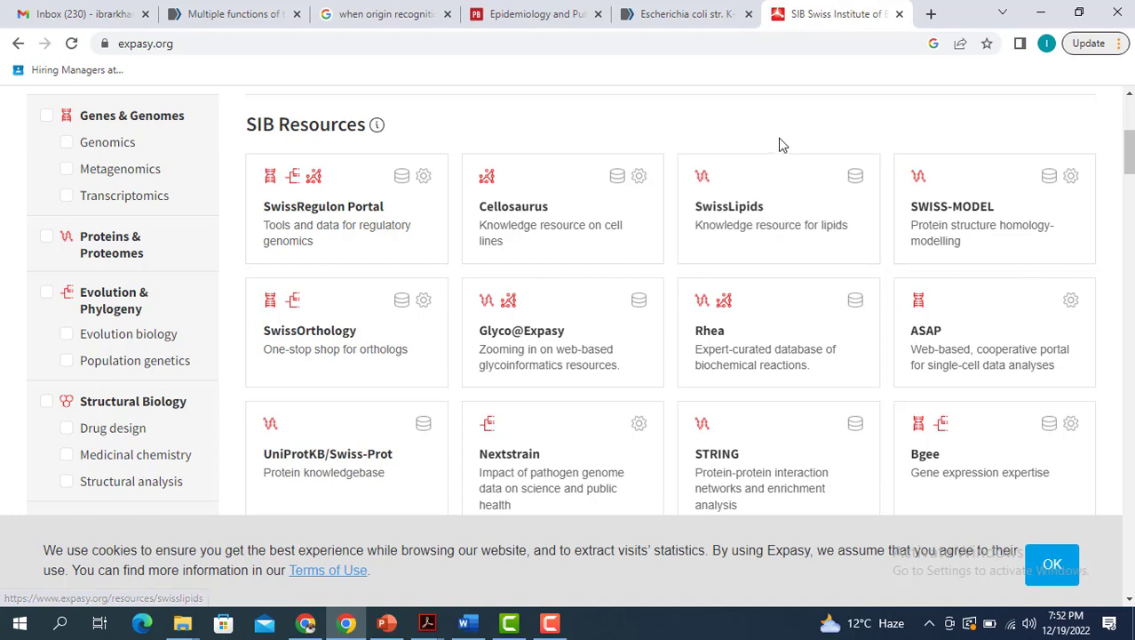
pyautogui.hotkey('ctrl', 'f')
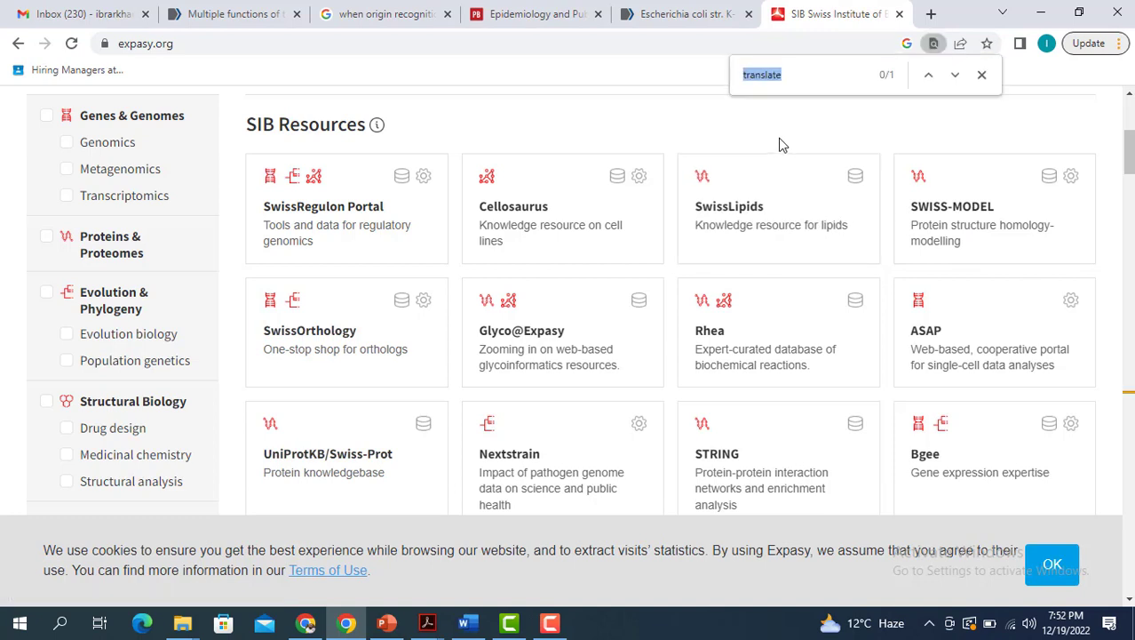
pyautogui.press('Return')
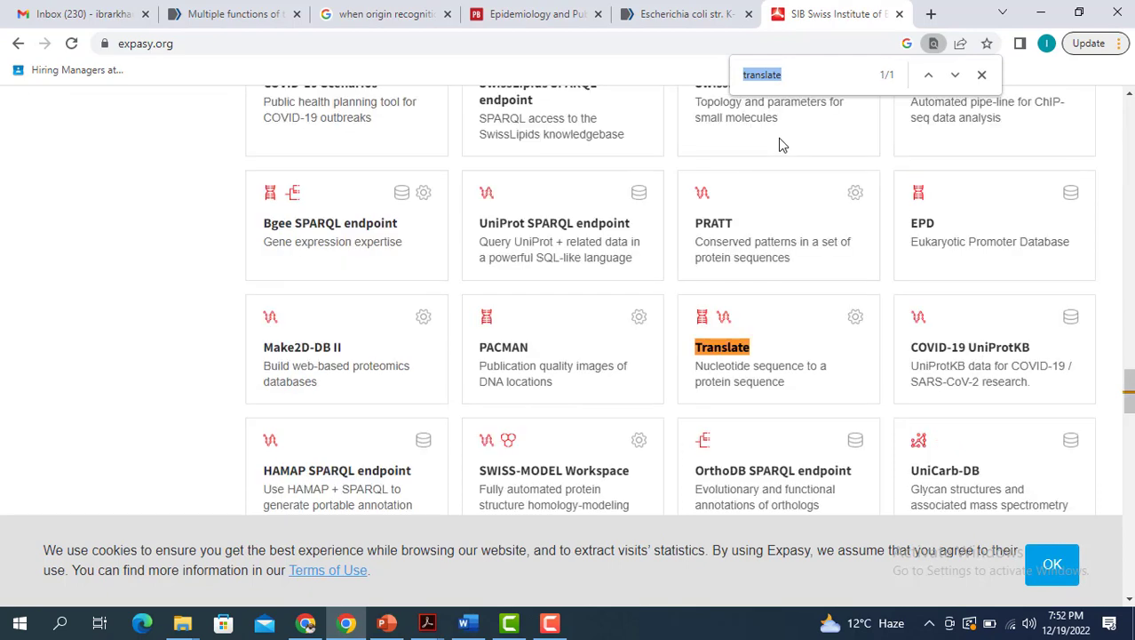
pyautogui.click(726, 348)
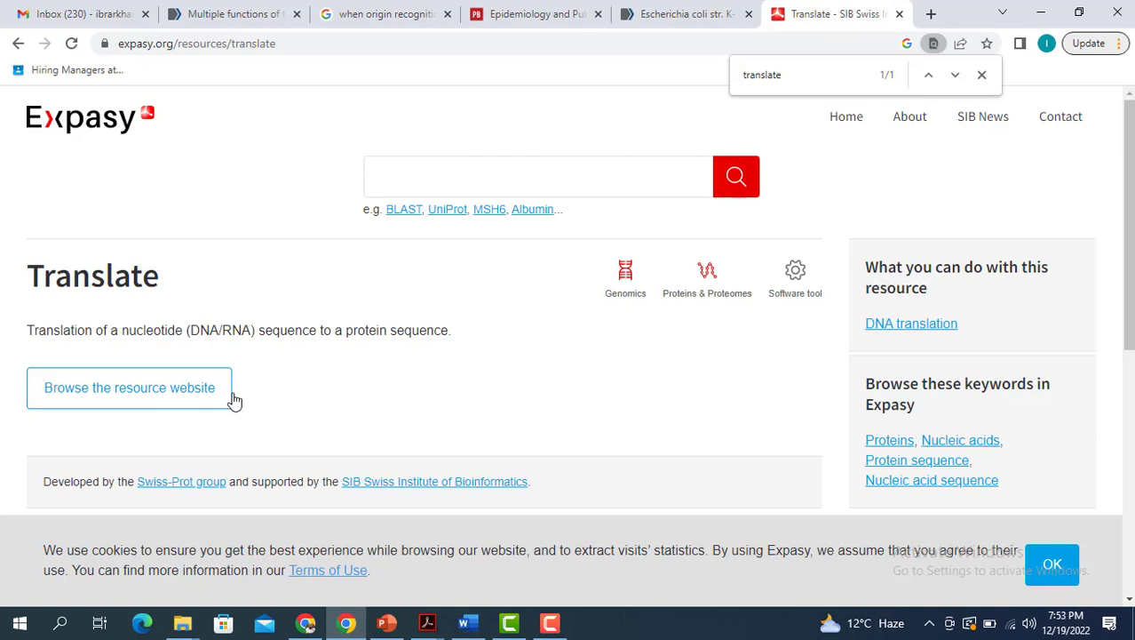
# Launch the Translate tool's DNA/RNA sequence form, then return to the NCBI E. coli FASTA tab.
pyautogui.click(167, 401)
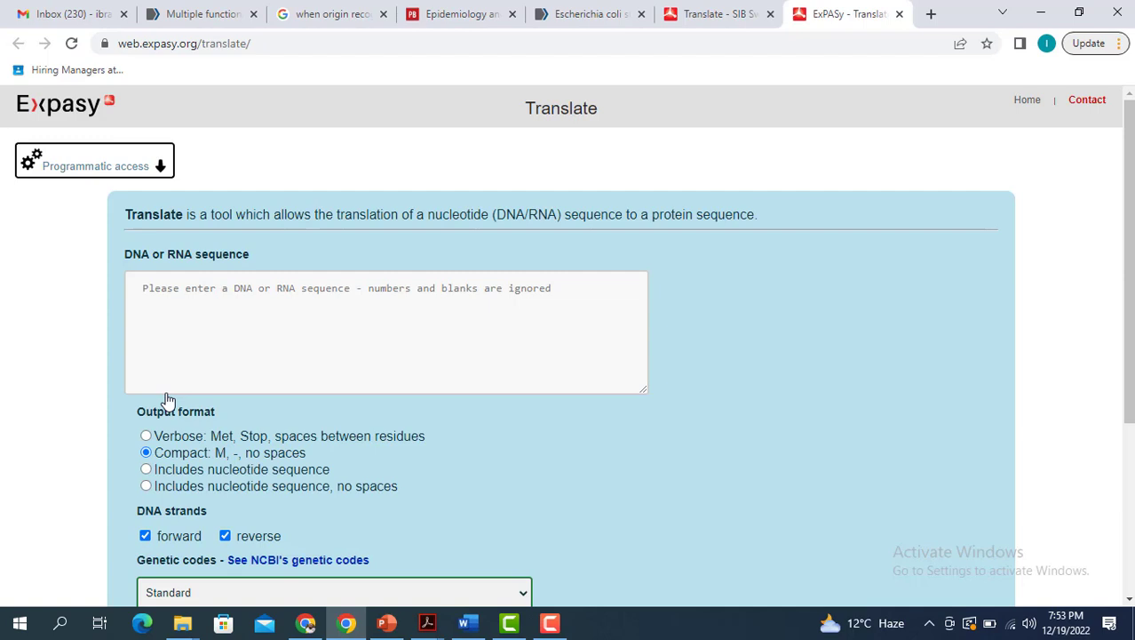
pyautogui.click(155, 315)
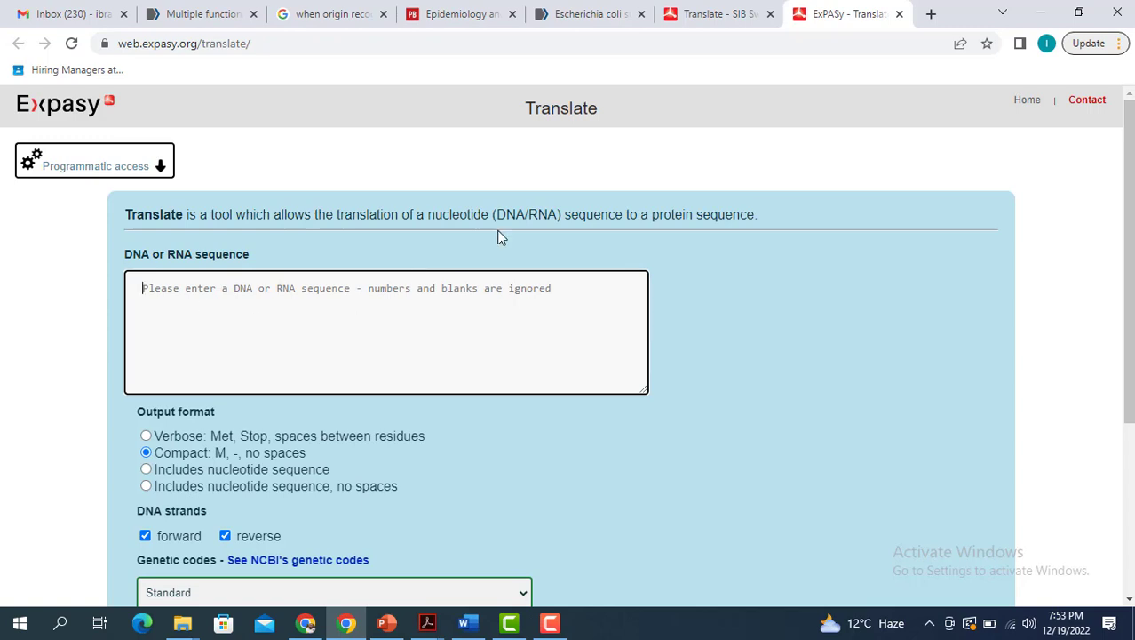
pyautogui.click(593, 15)
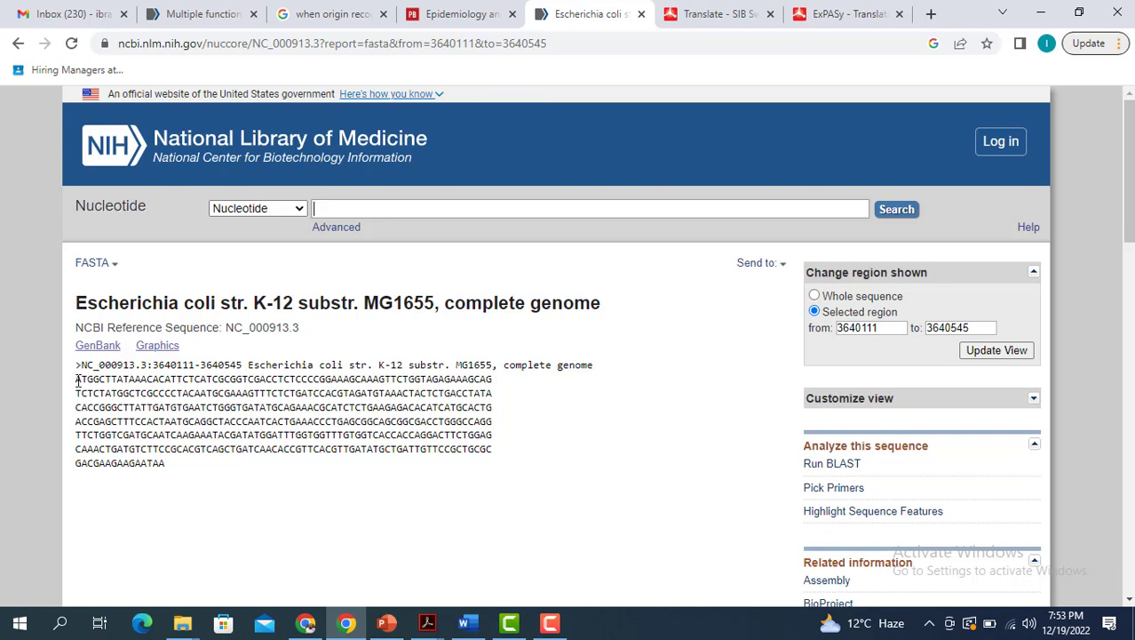
# Copy the complete E. coli K-12 FASTA sequence and go back to the 'Translate - SIB' tab.
pyautogui.moveTo(77, 380); pyautogui.dragTo(169, 469)
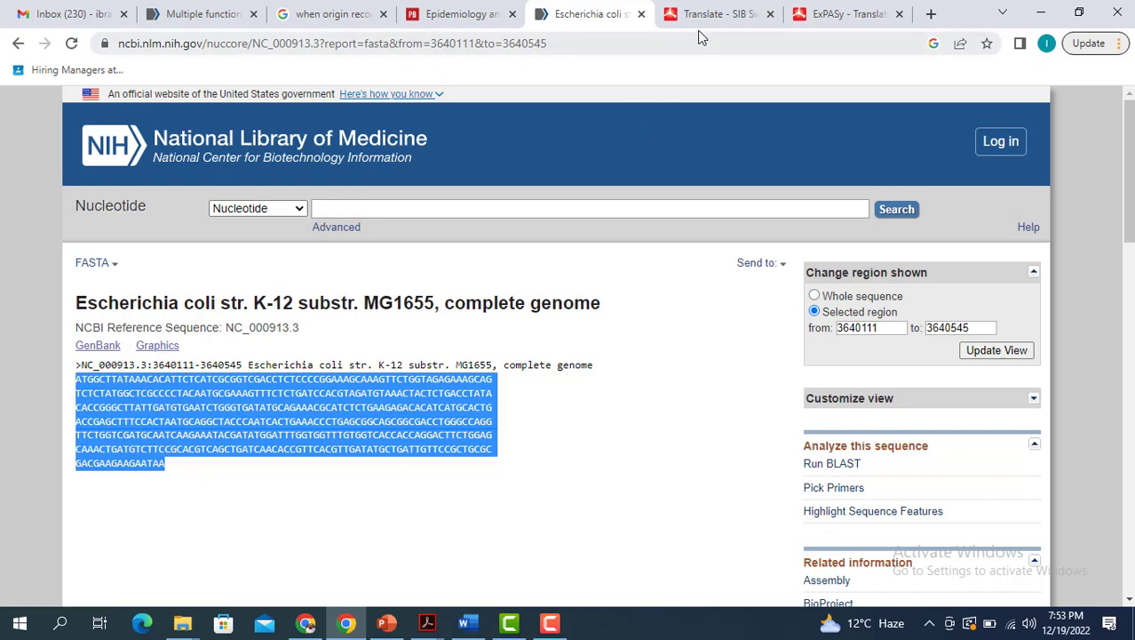
pyautogui.click(670, 18)
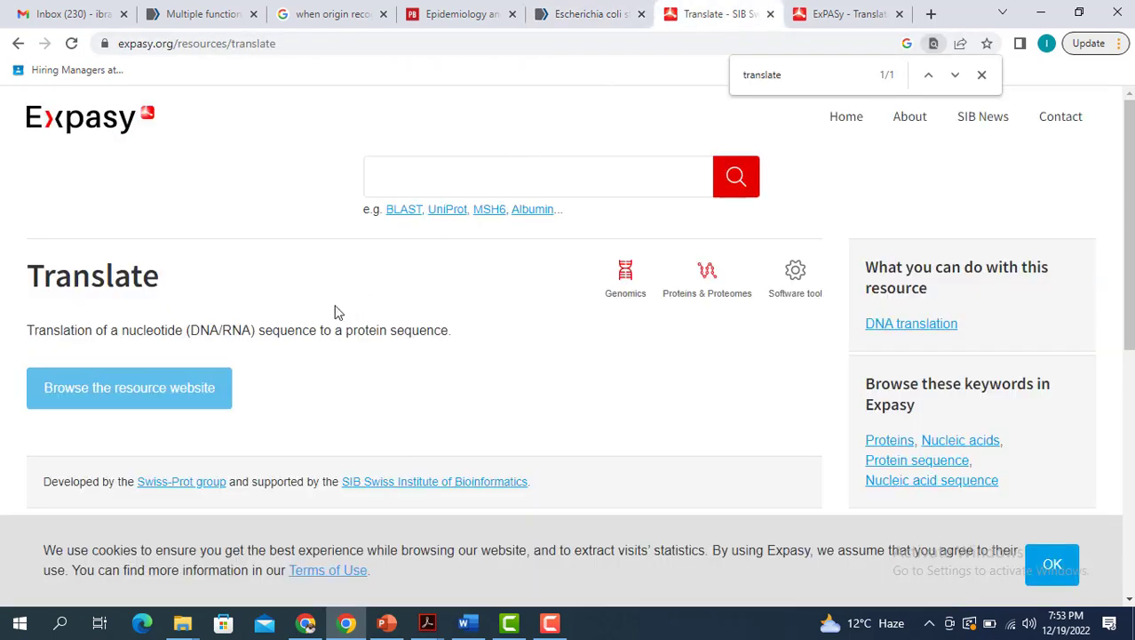
# Paste the E. coli sequence into the Translate form and submit it with TRANSLATE!
pyautogui.click(830, 13)
pyautogui.click(229, 296)
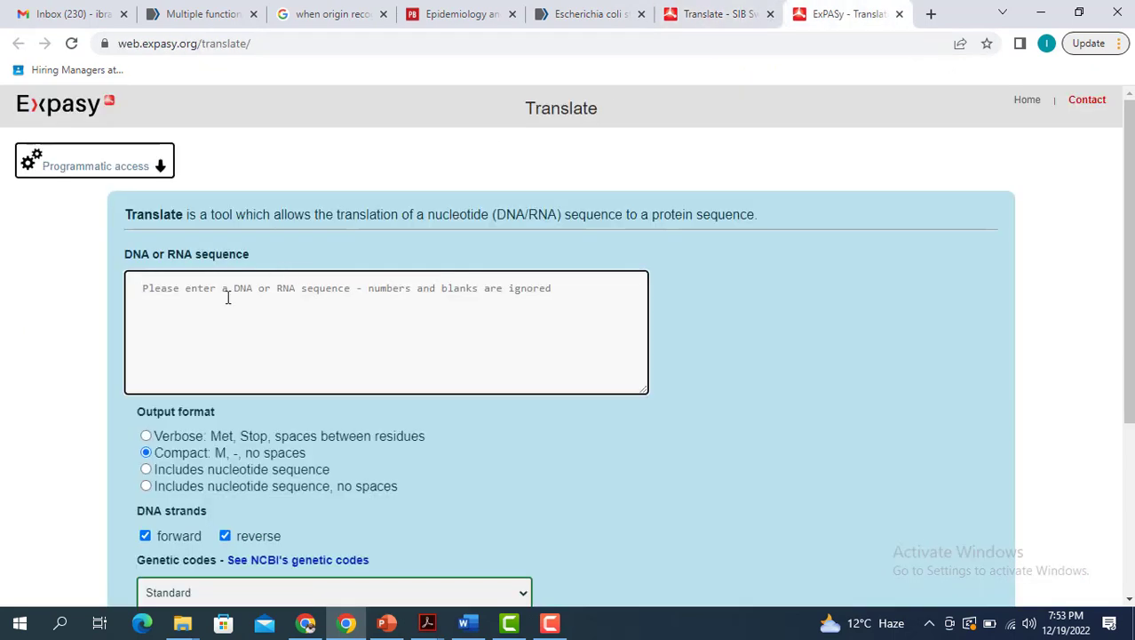
pyautogui.write('ATGGCTTATAAACACATTCTCATCGCGGTCGACCTCTCCCCGGAAAGCAAAGTTCTGGTAGAGAAAGCAG TCTCTATGGCTCGCCCTACAATGCGAAAGTTTCTCTGATCCACGTAGATGTAAACTACTCTGACCTATA CACCGGGCTTATTGATGTGAATCTGGGTGATATGCAGAAACGCATCTCTGAAGAGACACATCATGCACTG ACCGAGCTTTCCACTAATGCAGGCTACCCAATCACTGAAACCCTGAGCGGCAGCGGCGACCTGGGCCAGG TTCTGGTCGATGCAATCAAGAAATACGATATGGATTTGGTGGTTGTGGTCACCACCAGGACTTCTGGAG CAAACTGATGTCTTCCGCACGTCAGCTGATCAACACCGTTCACGTTGATATGCTGATTGTTCCGCTGCGC GACGAAGAAGAATAA')
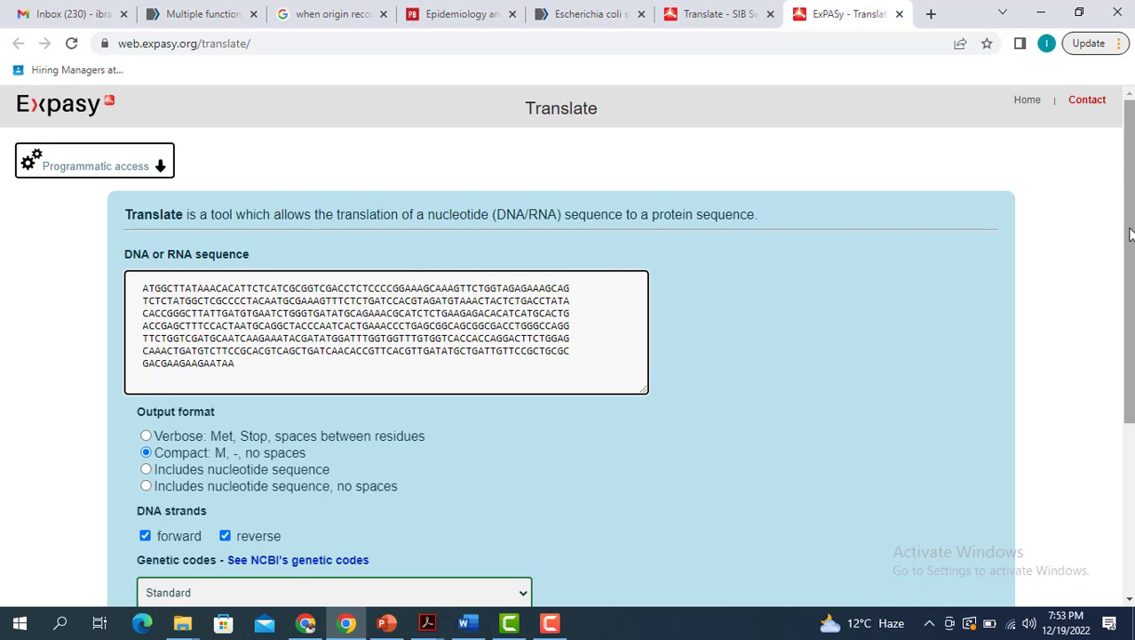
pyautogui.scroll(-1, 1130, 365)
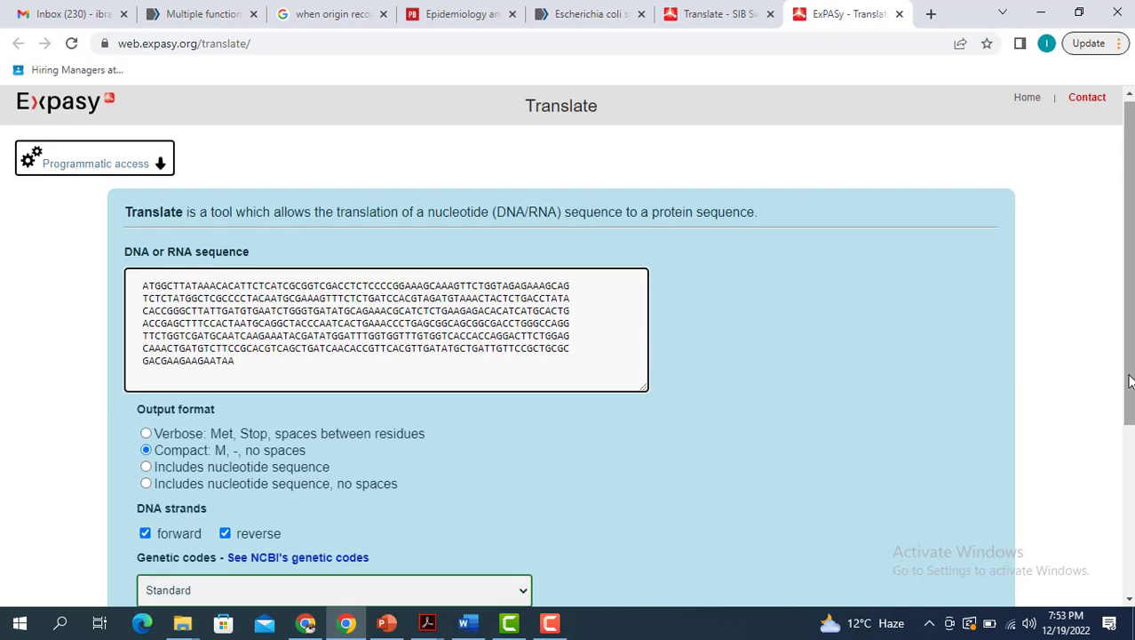
pyautogui.click(1129, 602)
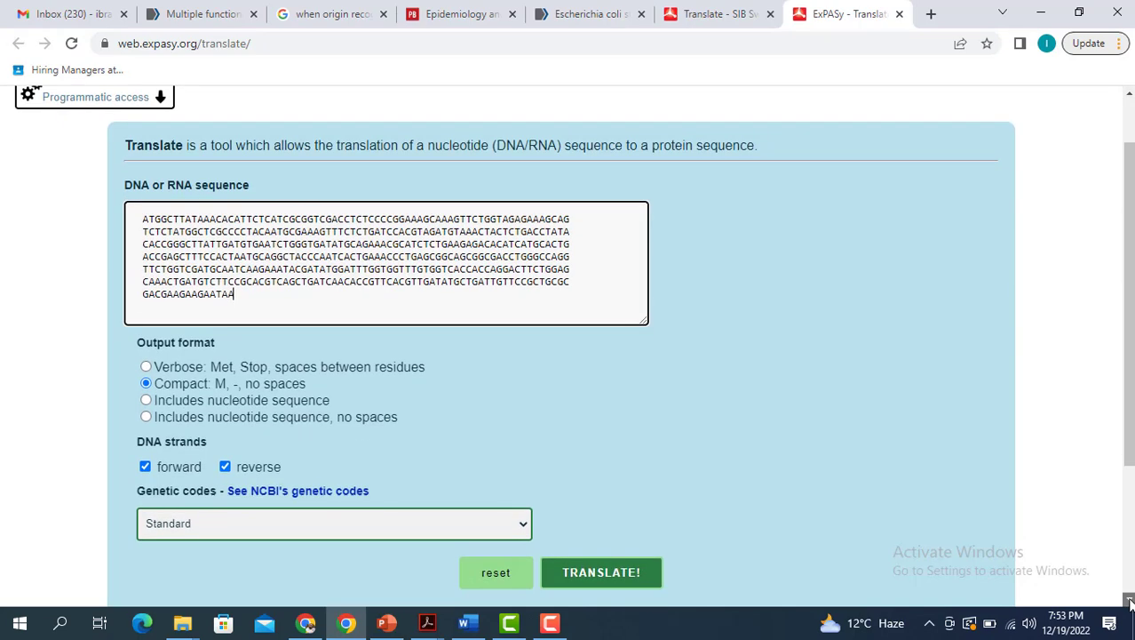
pyautogui.scroll(-3, 1130, 602)
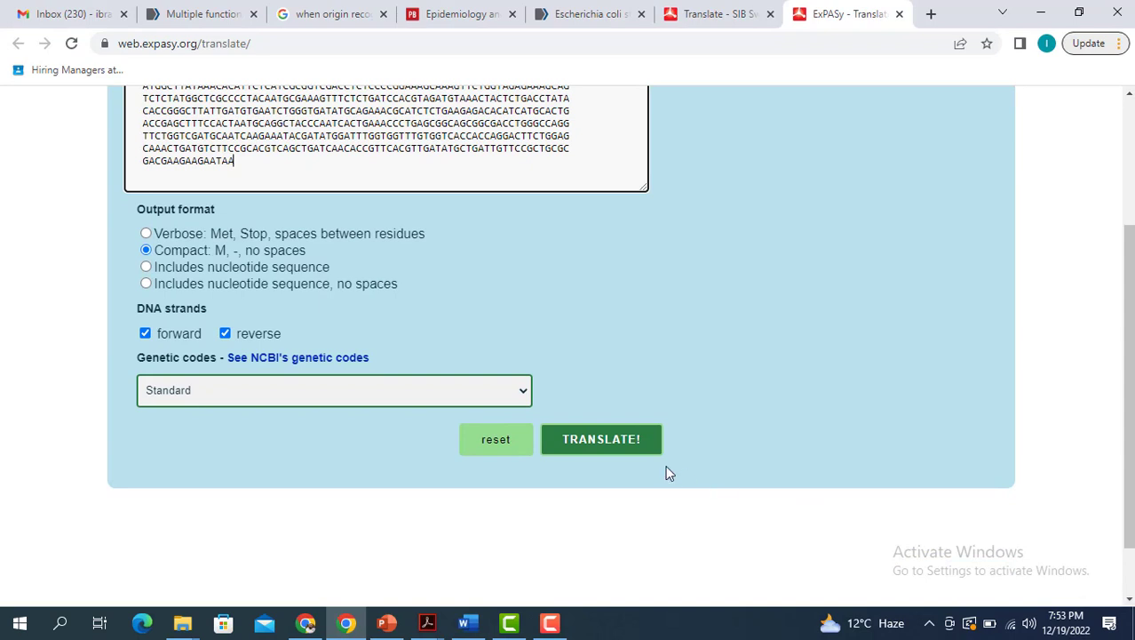
pyautogui.click(600, 444)
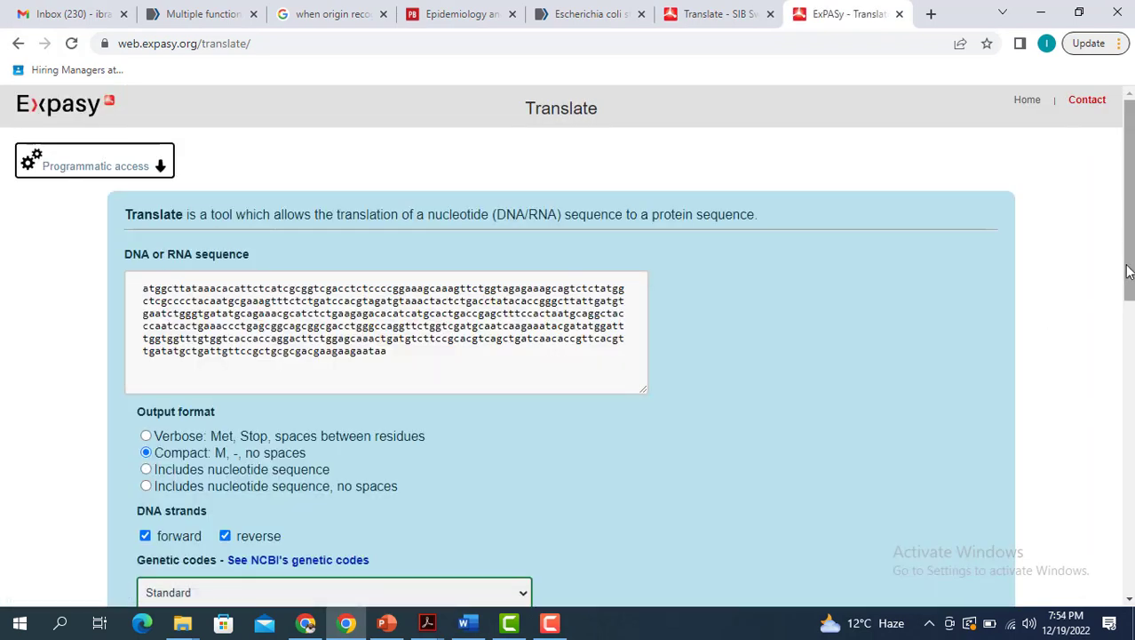
# Scroll through the six reading frames (three 5'3', three 3'5') with open reading frames in red.
pyautogui.moveTo(1129, 271); pyautogui.dragTo(1128, 459)
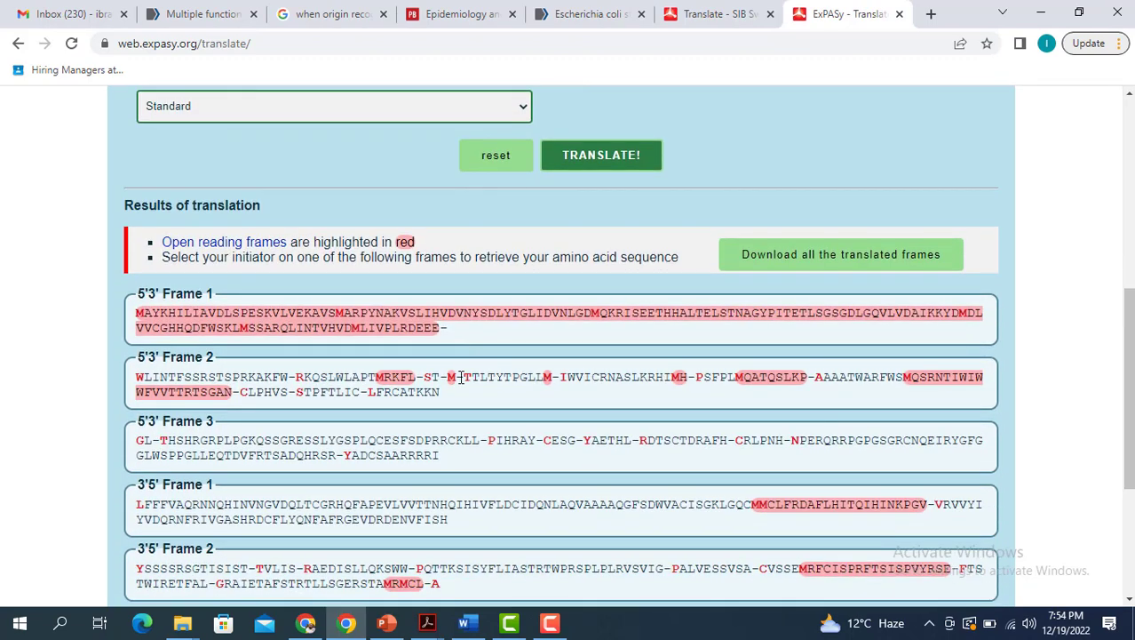
pyautogui.moveTo(1131, 419); pyautogui.dragTo(1133, 477)
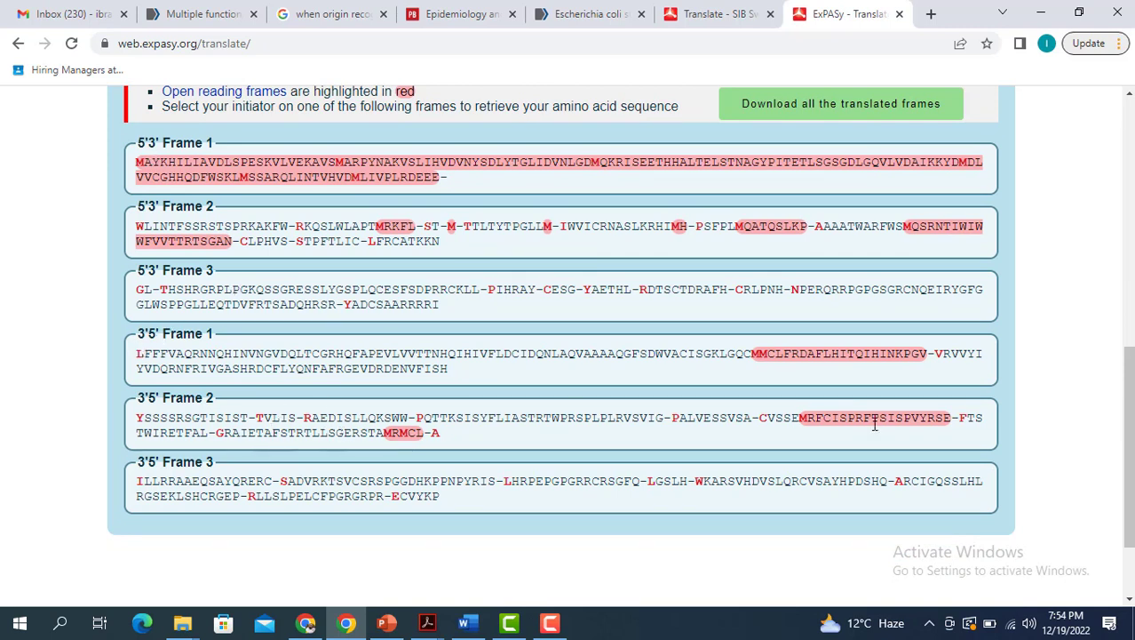
pyautogui.moveTo(1129, 440); pyautogui.dragTo(1130, 407)
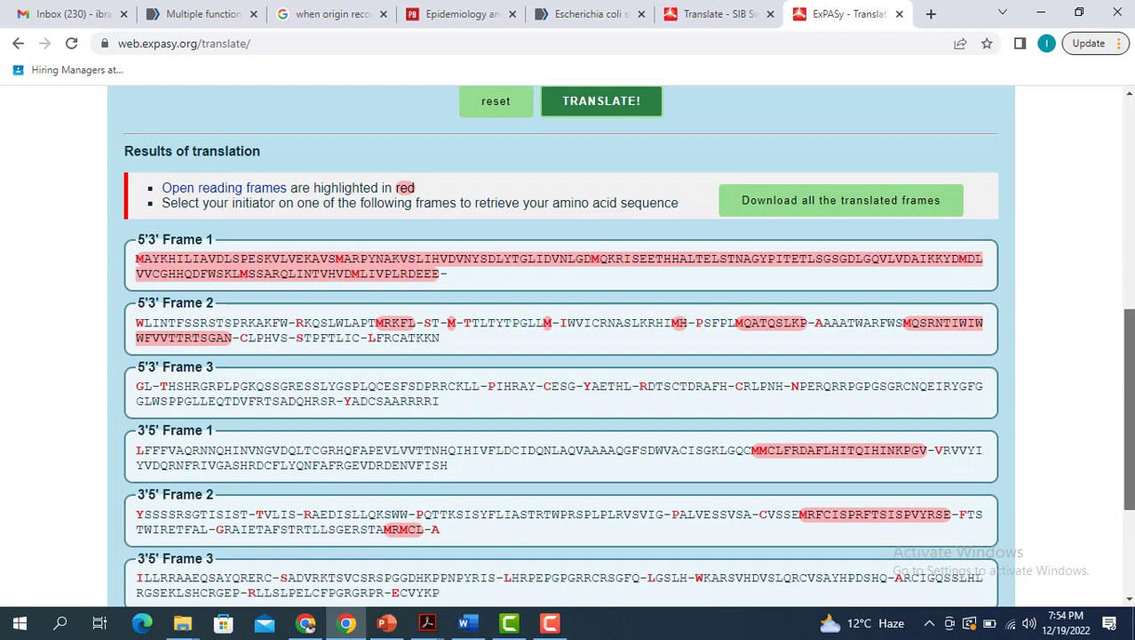
pyautogui.moveTo(1128, 391); pyautogui.dragTo(1128, 183)
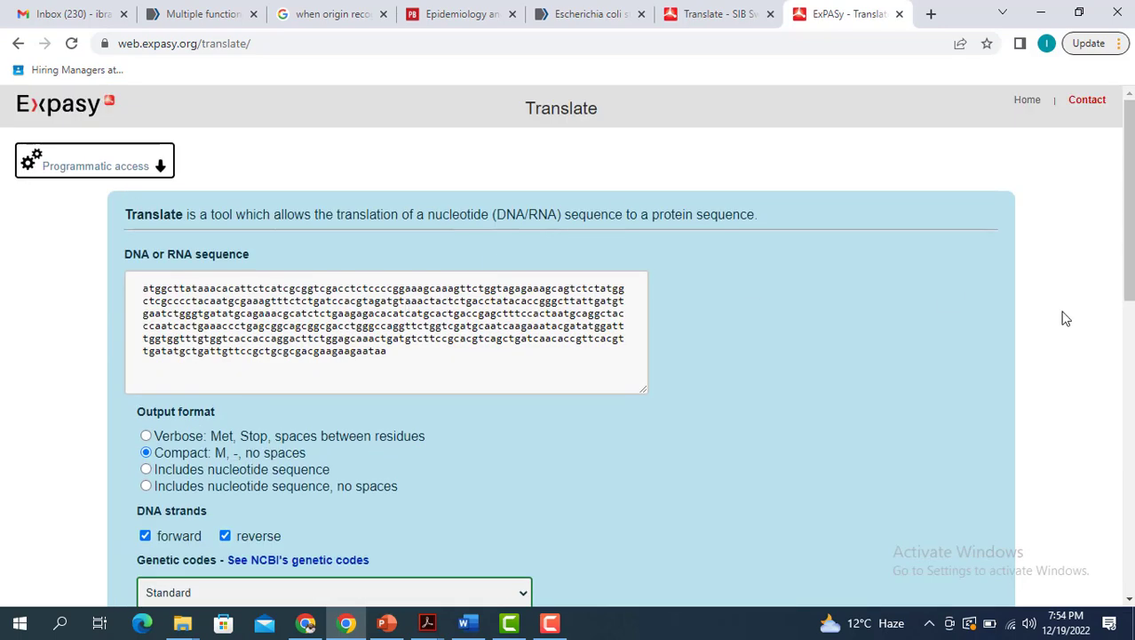
pyautogui.moveTo(1133, 244); pyautogui.dragTo(1131, 435)
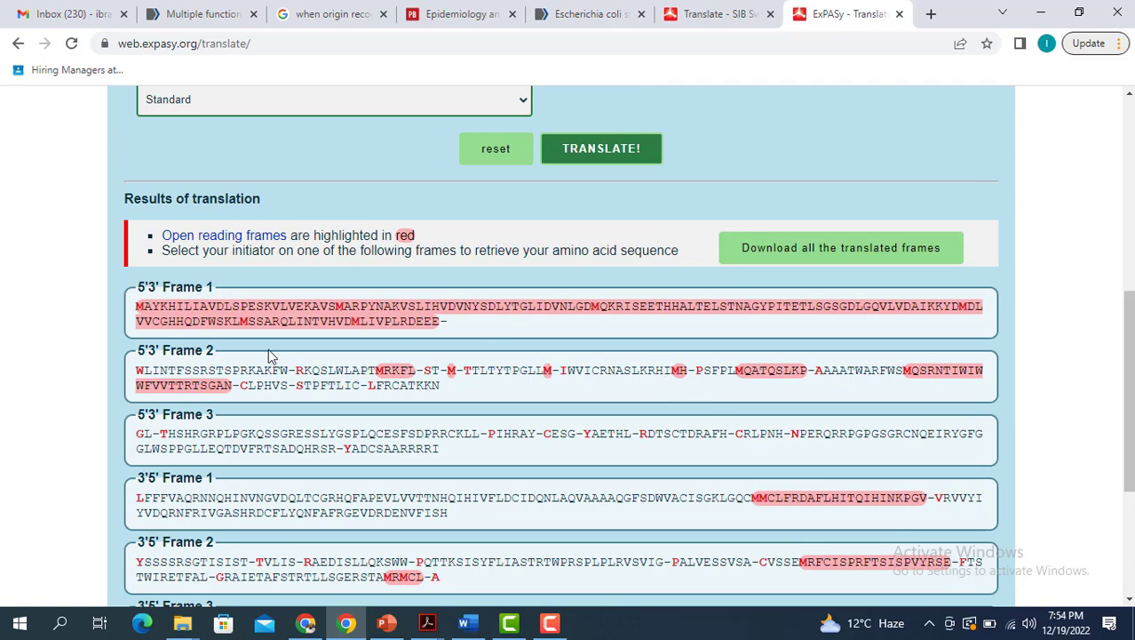
# Send the 5'3' Frame 1 protein to ProtParam: 144 aa, MW 16066.38, pI 5.08.
pyautogui.click(140, 307)
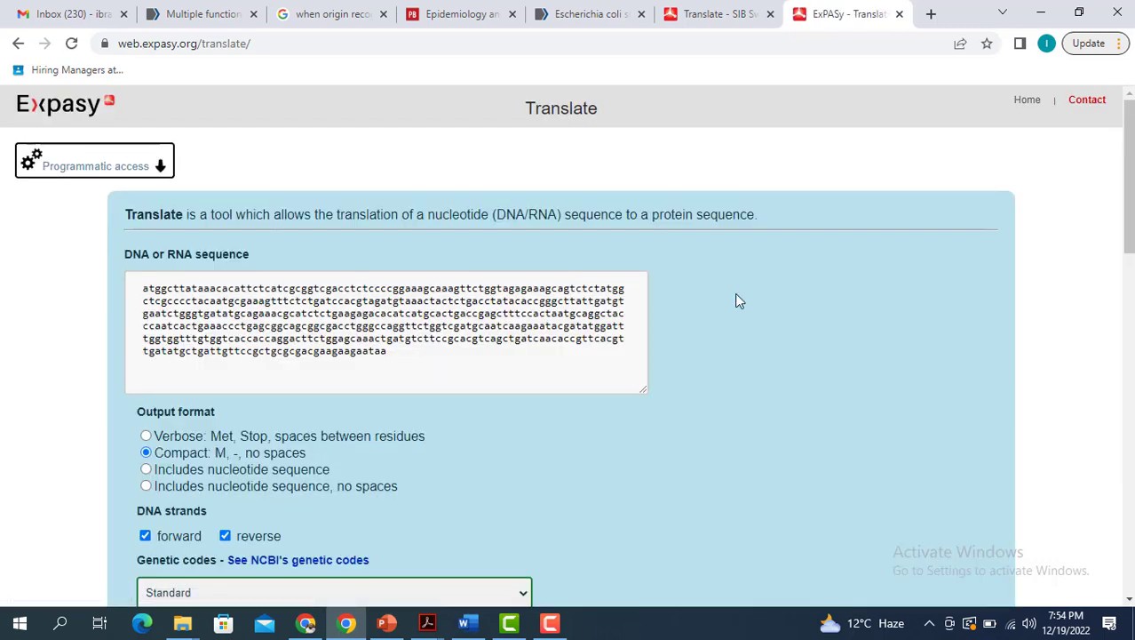
pyautogui.moveTo(1128, 207); pyautogui.dragTo(1128, 382)
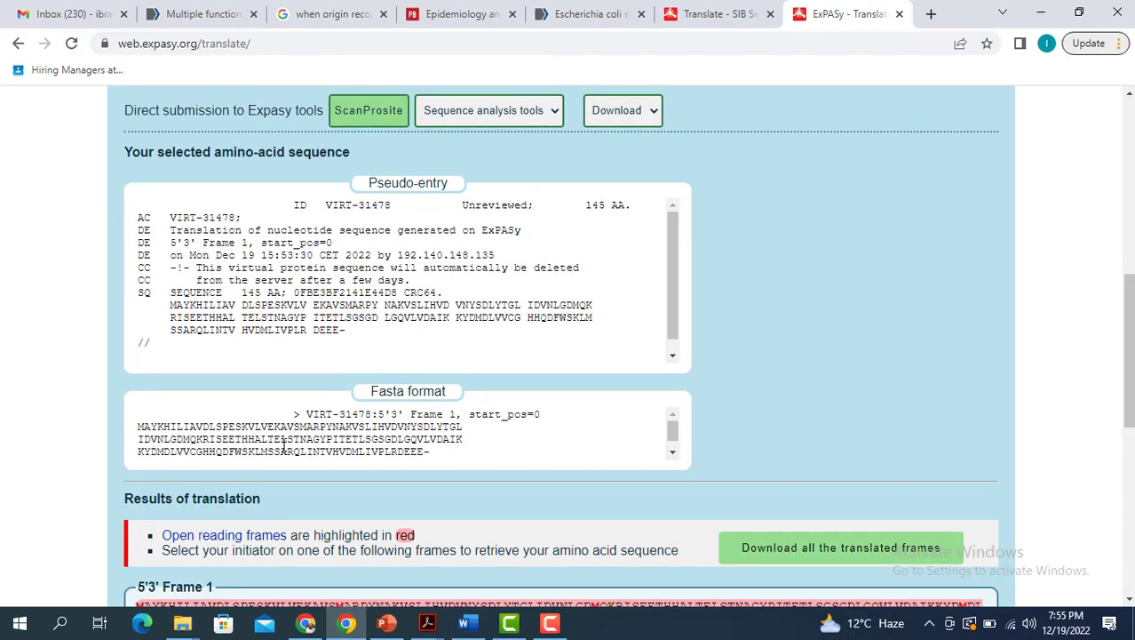
pyautogui.moveTo(138, 426); pyautogui.dragTo(424, 442)
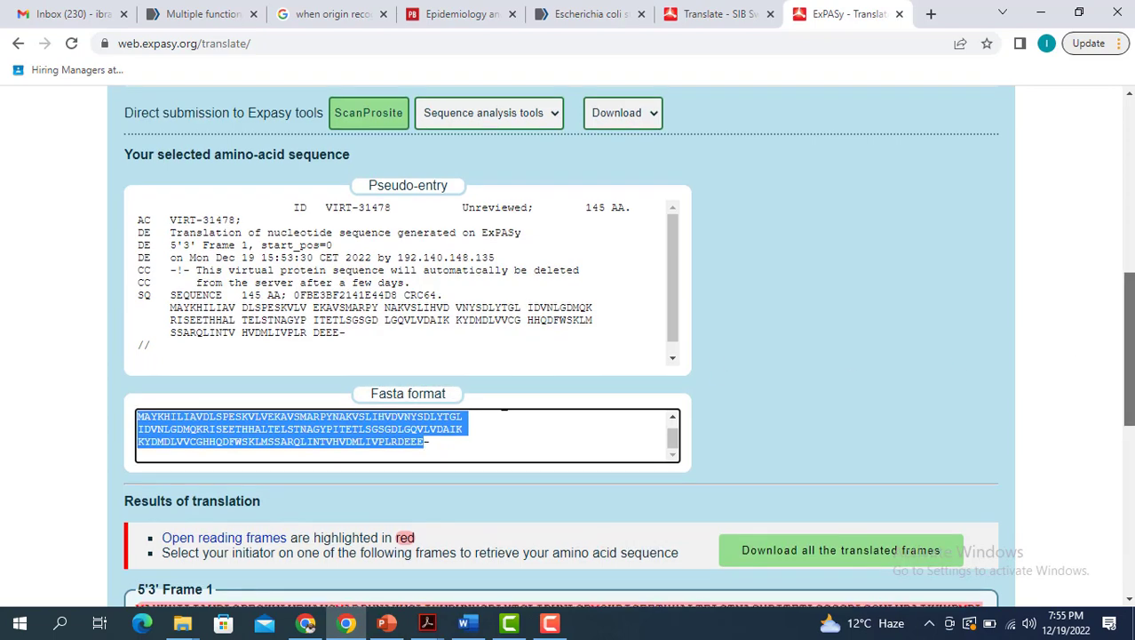
pyautogui.moveTo(1129, 355); pyautogui.dragTo(1128, 322)
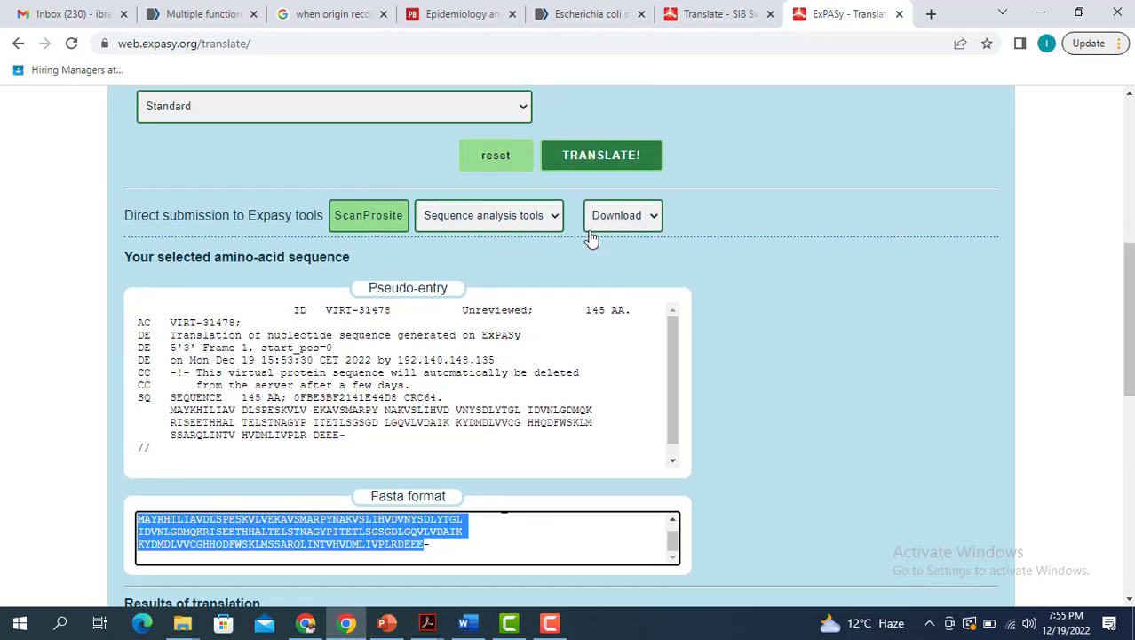
pyautogui.click(552, 216)
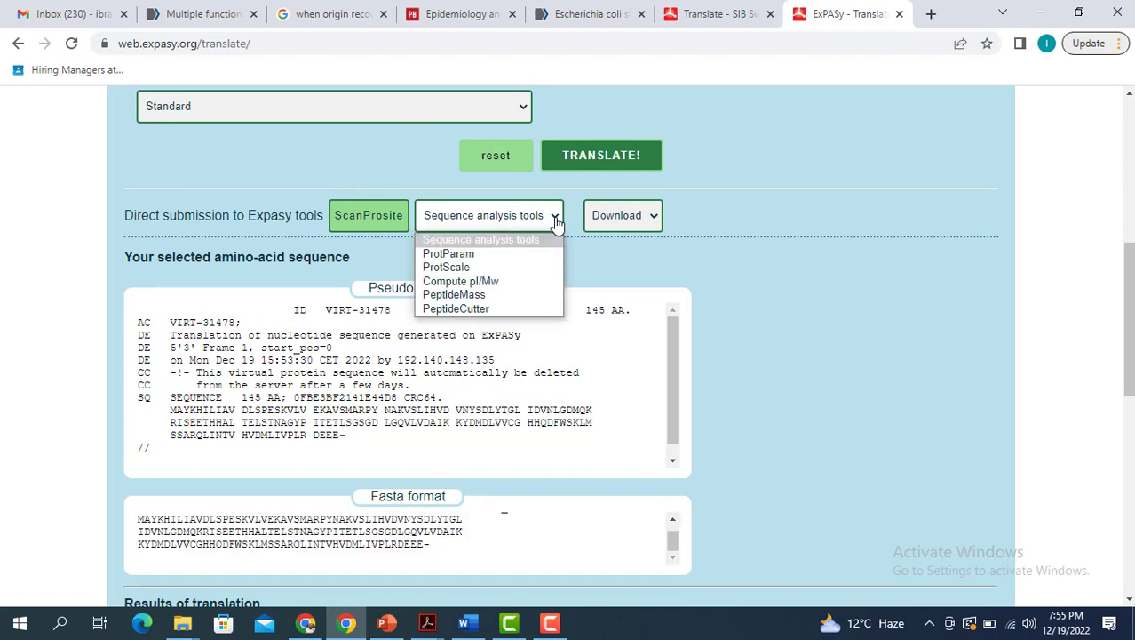
pyautogui.click(493, 254)
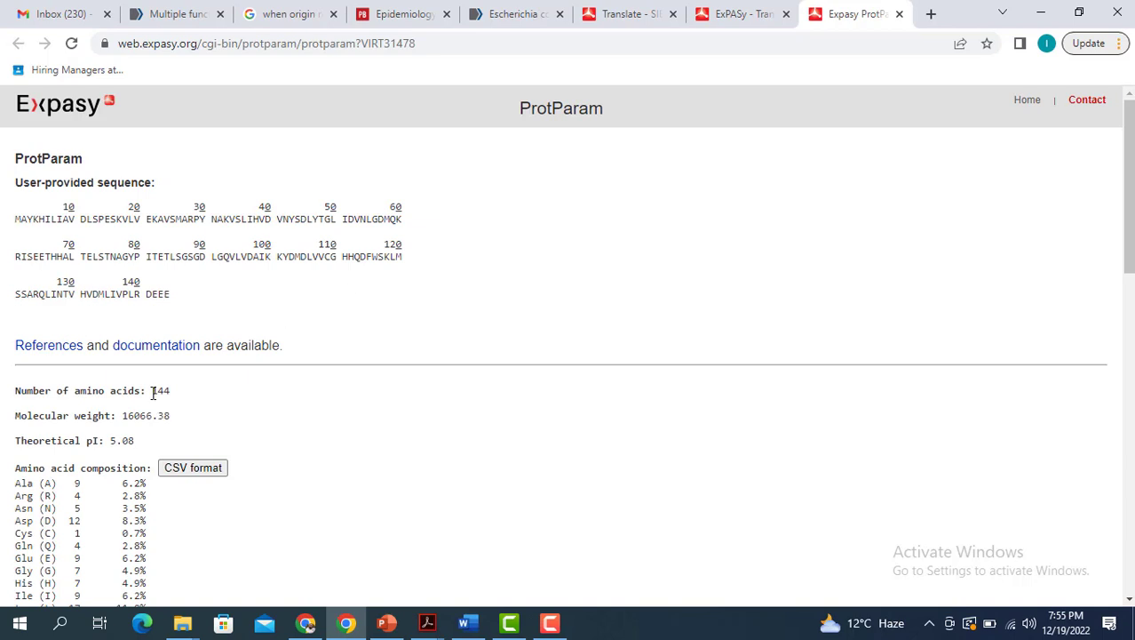
pyautogui.moveTo(153, 391); pyautogui.dragTo(174, 399)
pyautogui.click(175, 400)
pyautogui.moveTo(1130, 217); pyautogui.dragTo(1130, 306)
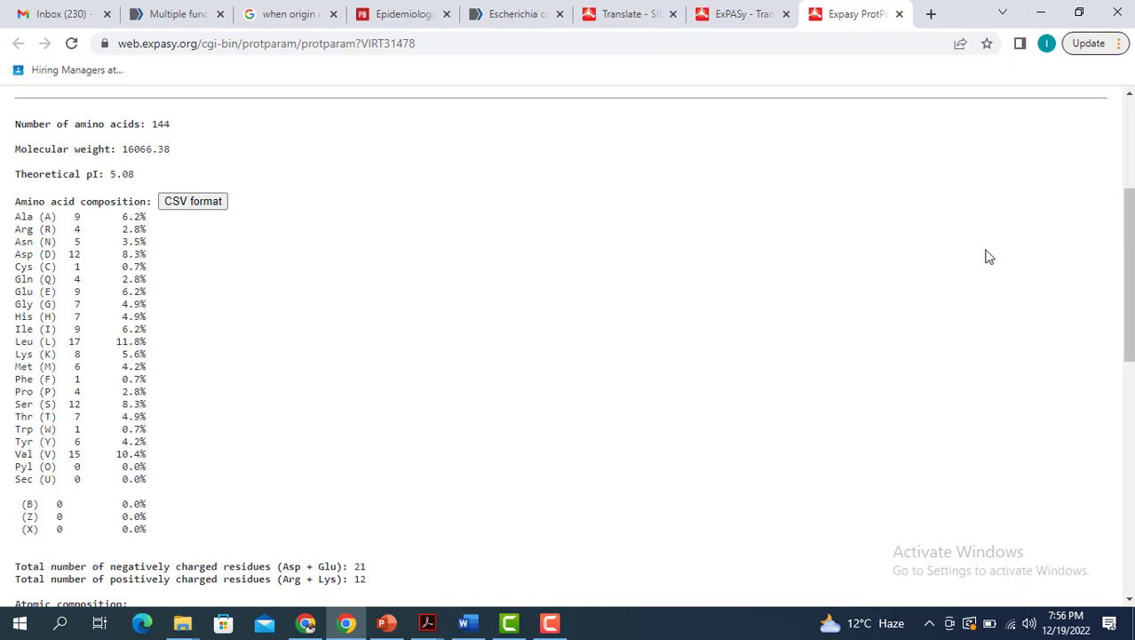
pyautogui.click(1130, 264)
pyautogui.moveTo(1130, 264); pyautogui.dragTo(1130, 346)
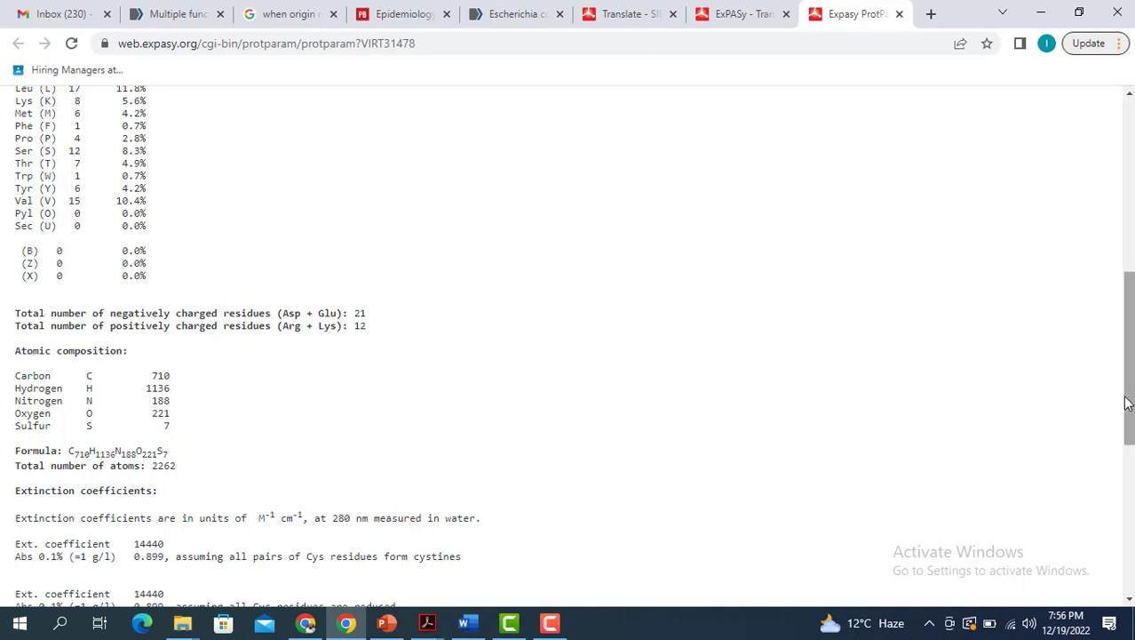
pyautogui.scroll(1, 1130, 345)
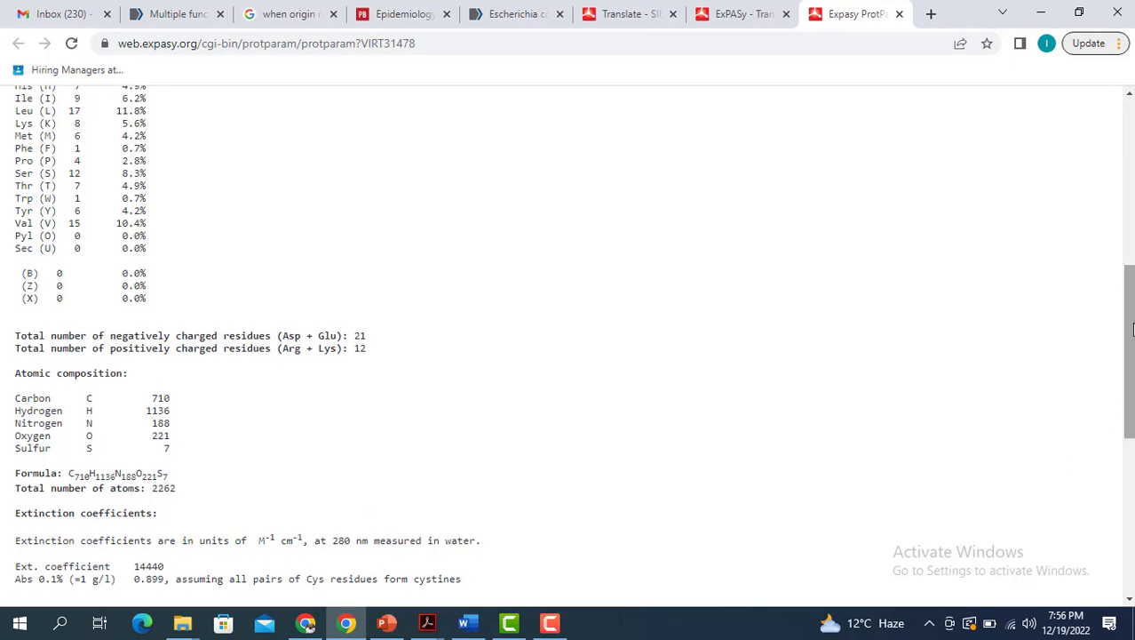
pyautogui.scroll(6, 1130, 328)
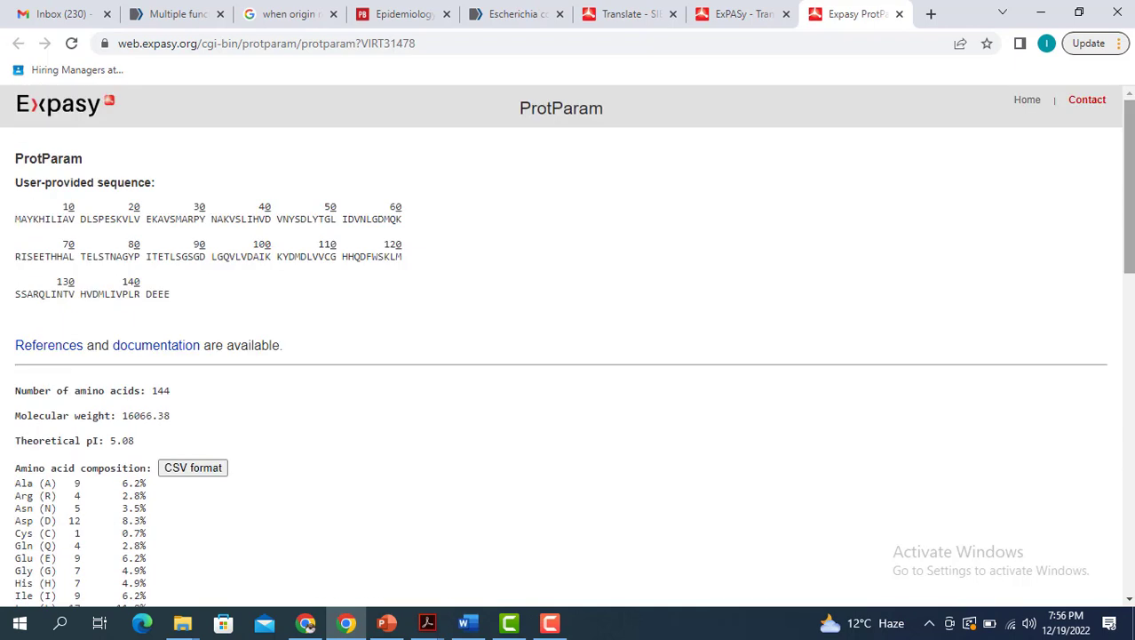